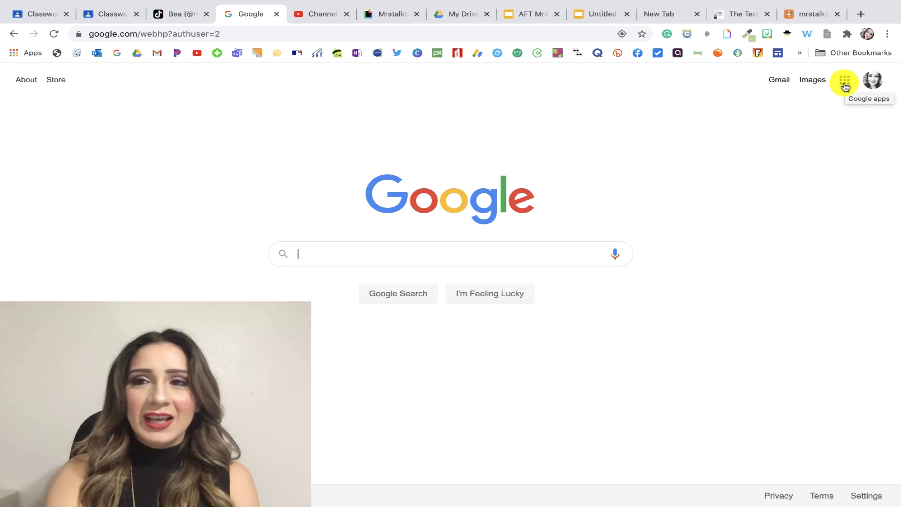
- Drag Classroom to the first position in the Google apps launcher
{"action": "left_click", "coordinate": [845, 86]}
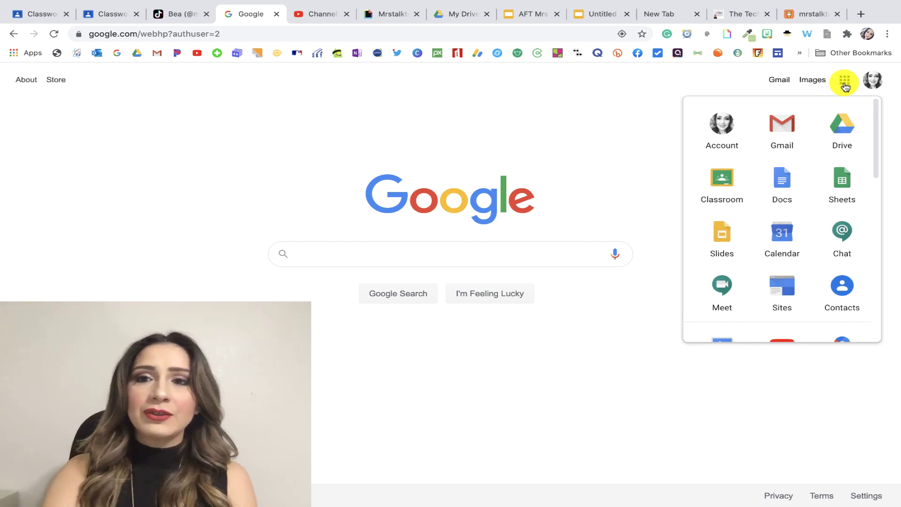
{"action": "scroll", "coordinate": [788, 233], "scroll_direction": "down", "scroll_amount": 3}
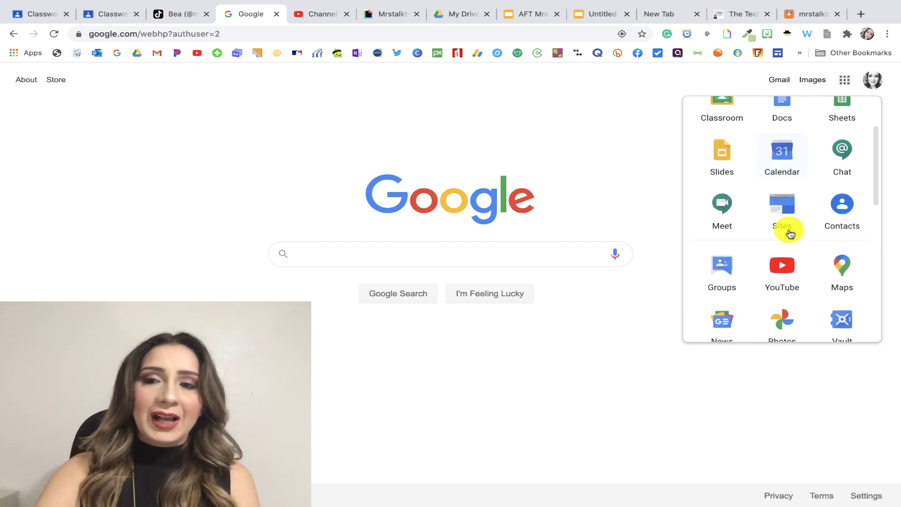
{"action": "scroll", "coordinate": [790, 233], "scroll_direction": "up", "scroll_amount": 3}
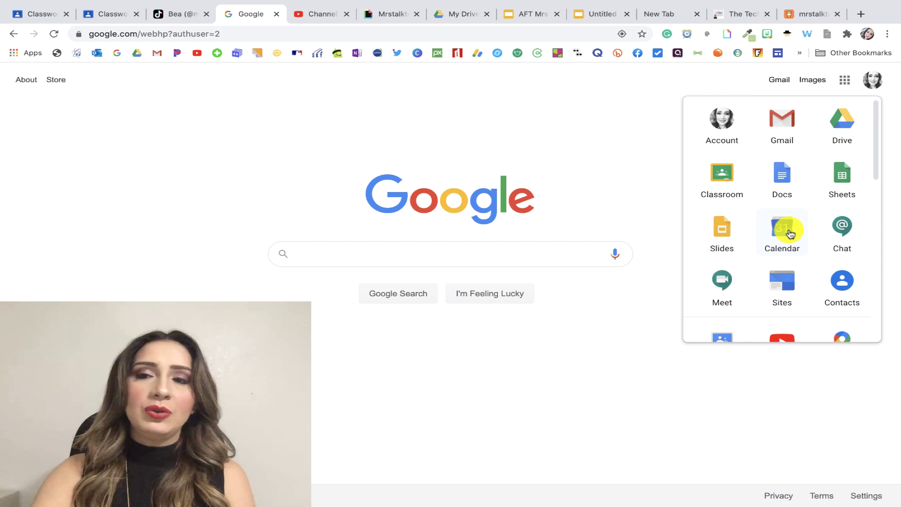
{"action": "left_click_drag", "start_coordinate": [723, 177], "coordinate": [789, 126]}
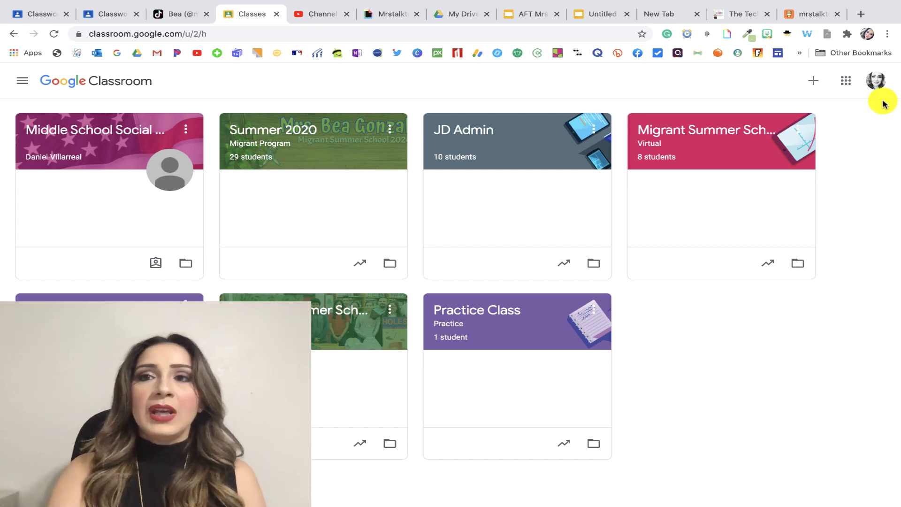
- Load classroom.google.com in a new Chrome tab
{"action": "left_click", "coordinate": [861, 14]}
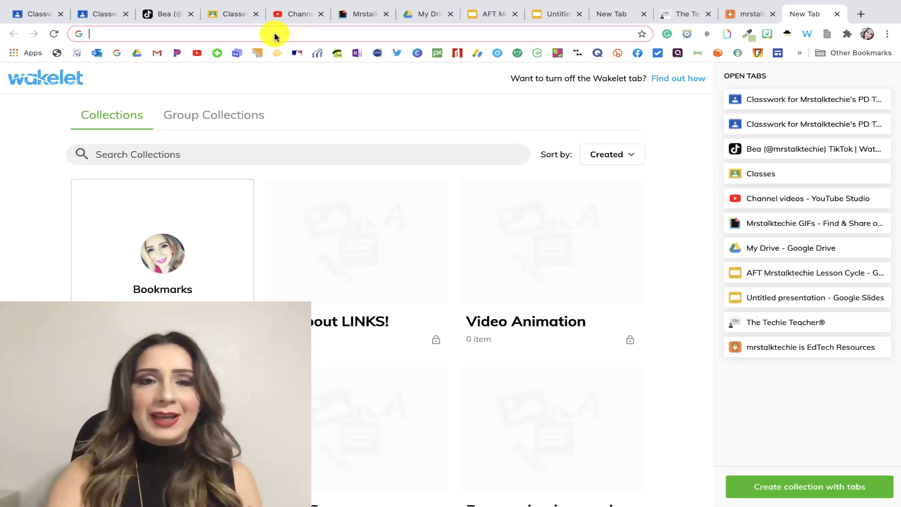
{"action": "left_click", "coordinate": [274, 35]}
{"action": "type", "text": "classroom.google.com"}
{"action": "key", "text": "Return"}
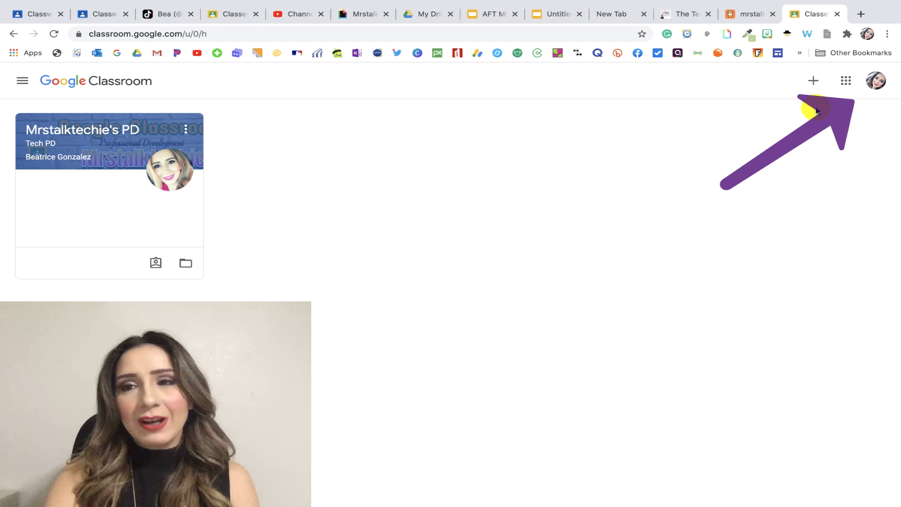
- Switch Classroom to the school Google account from the profile menu
{"action": "left_click", "coordinate": [876, 81]}
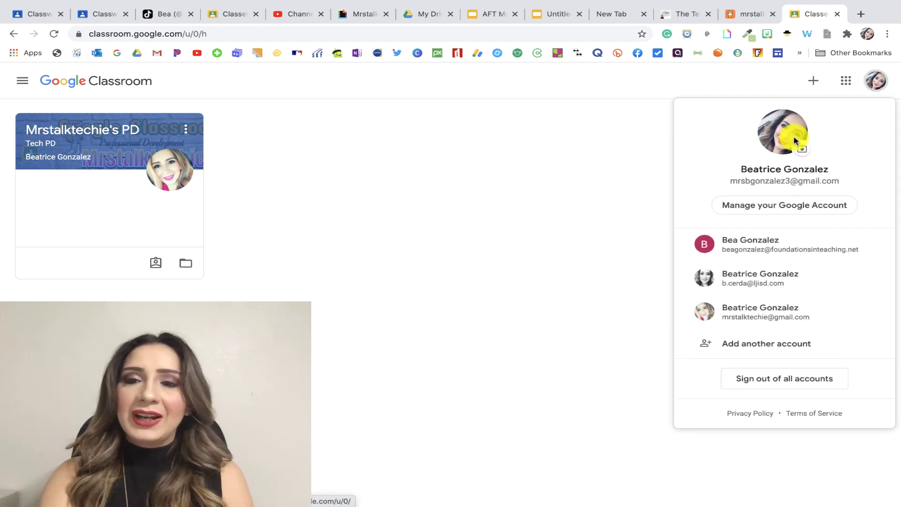
{"action": "left_click", "coordinate": [745, 286]}
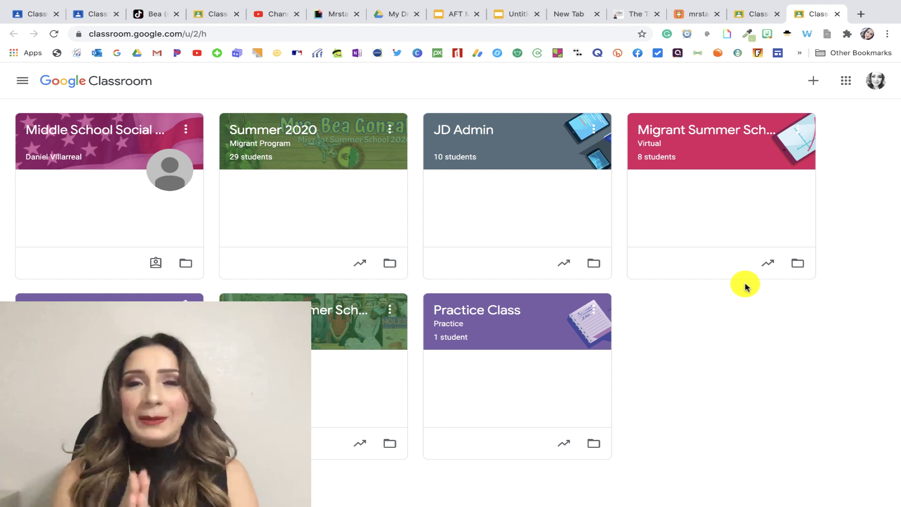
- Pin the Google Classroom tab using its right-click menu
{"action": "right_click", "coordinate": [801, 17]}
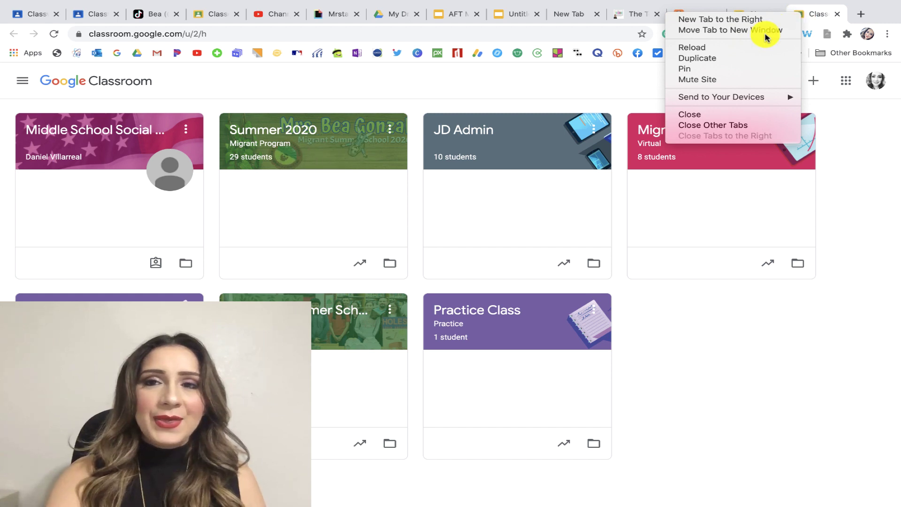
{"action": "left_click", "coordinate": [739, 71]}
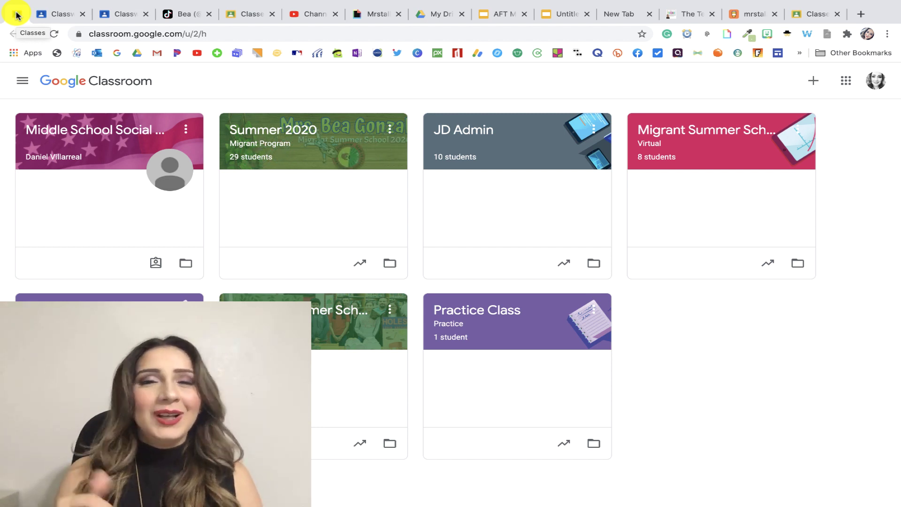
- Switch to the window holding only the pinned Classroom tab and show that tab's options
{"action": "key", "text": "super+grave"}
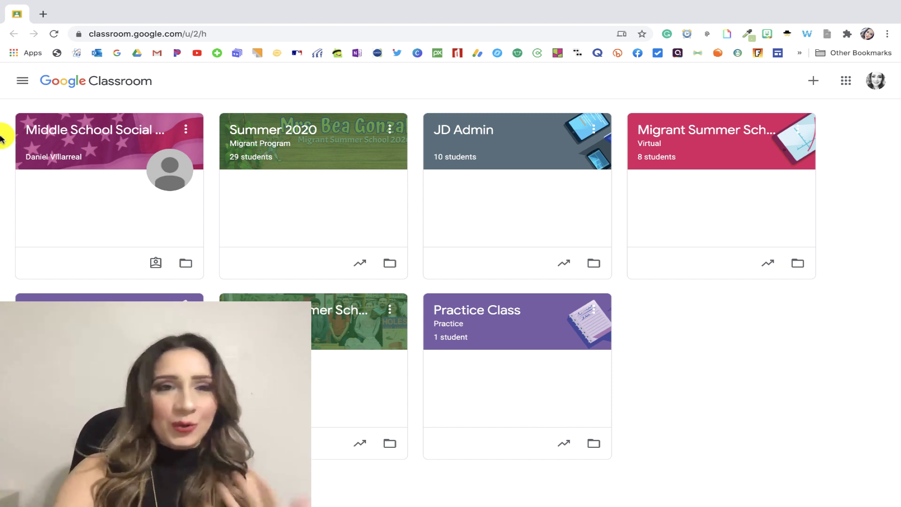
{"action": "right_click", "coordinate": [17, 15]}
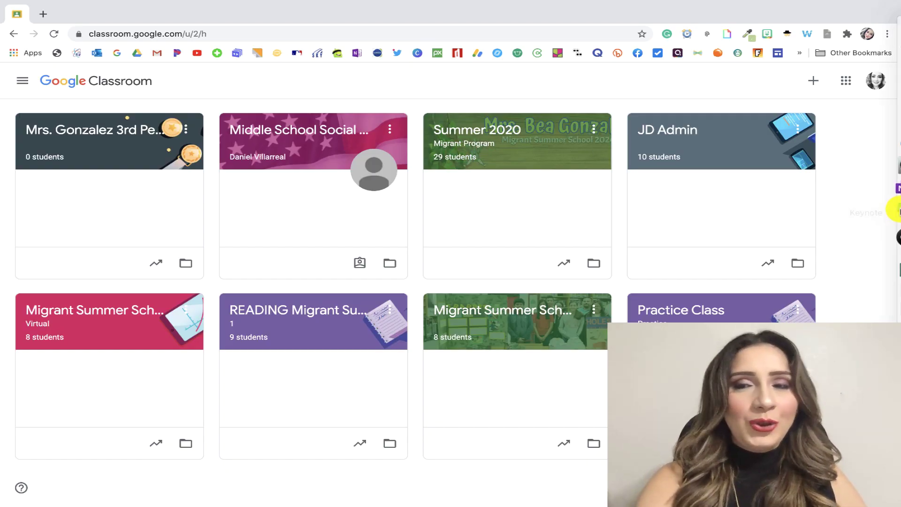
- Show the Join class and Create class choices from the + menu
{"action": "left_click", "coordinate": [812, 83]}
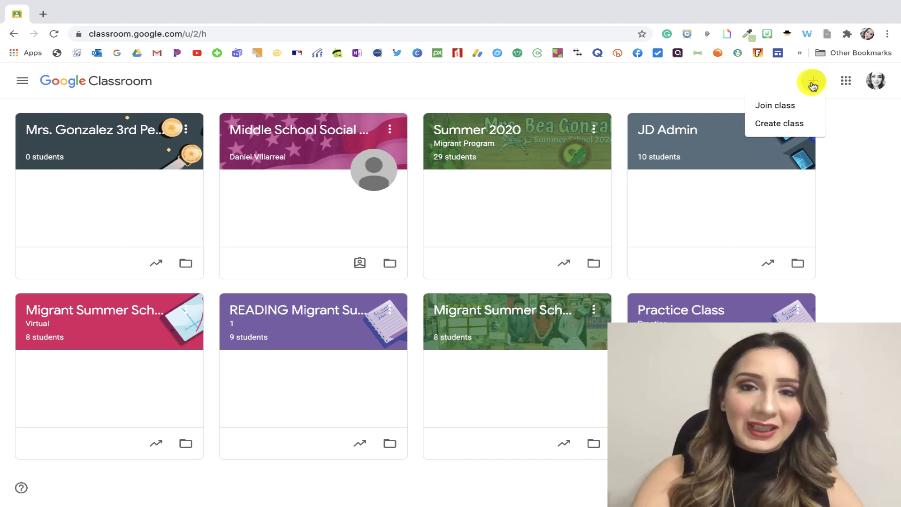
- Choose Create class to open the new class form
{"action": "left_click", "coordinate": [773, 124]}
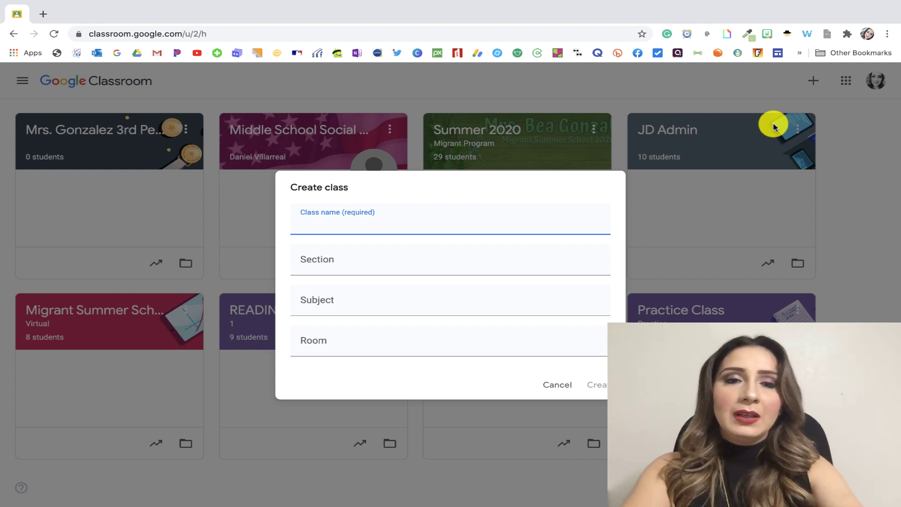
- Enter 'B.Gonzalez 2nd Period' in the Class name field
{"action": "type", "text": "B.Gonzal"}
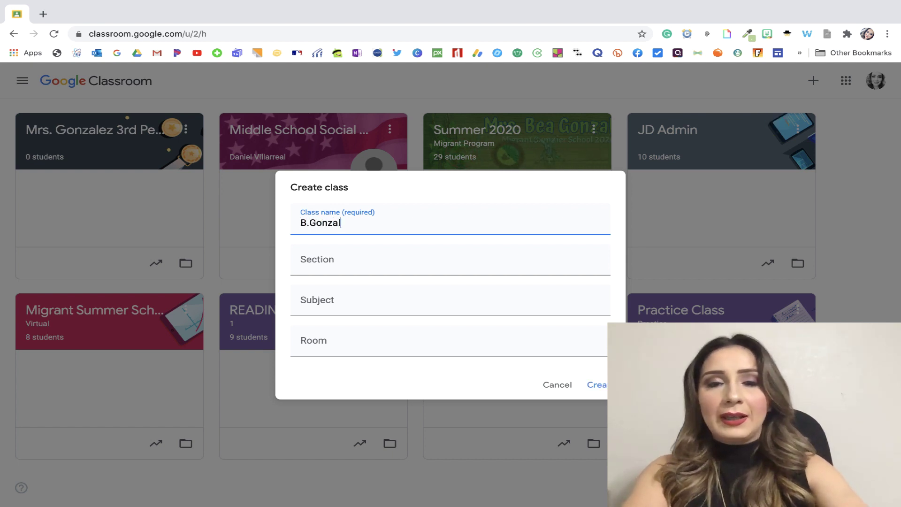
{"action": "type", "text": "ez 2nd Period"}
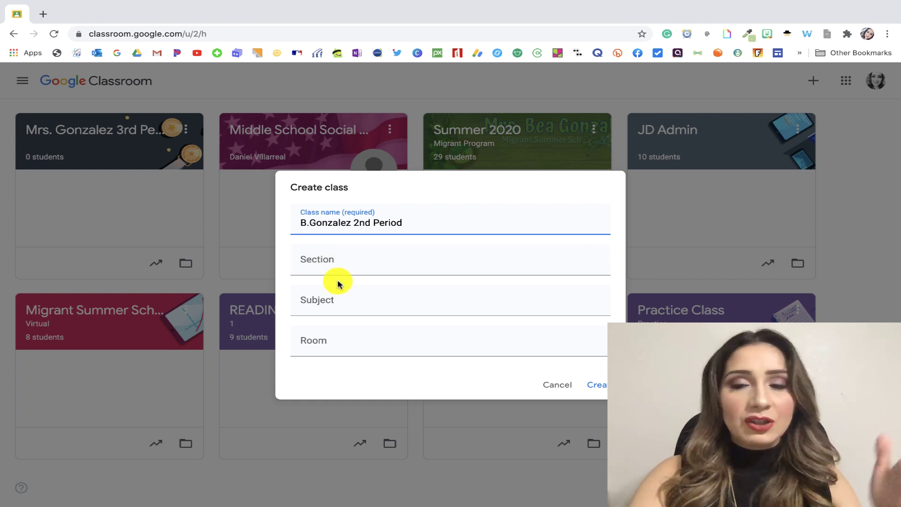
- Confirm creation so the B.Gonzalez 2nd Period card appears first with 0 students
{"action": "left_click", "coordinate": [601, 383]}
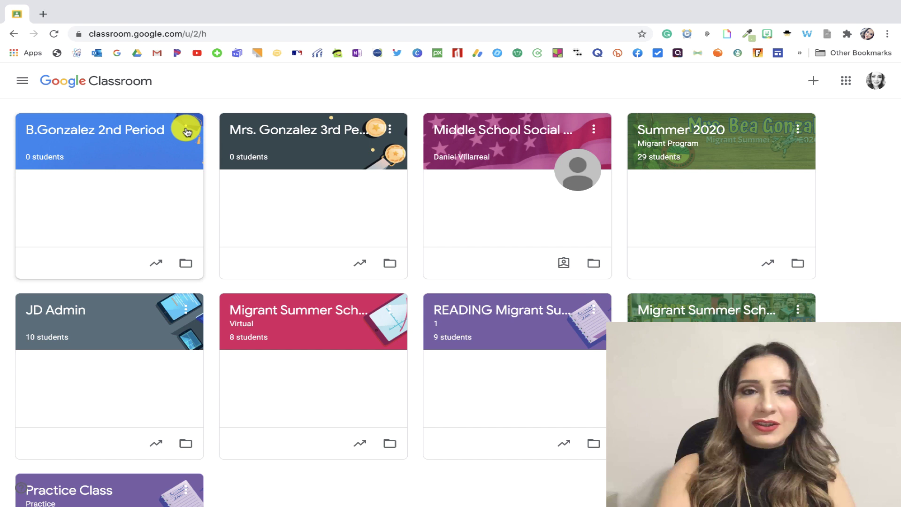
{"action": "left_click", "coordinate": [187, 131]}
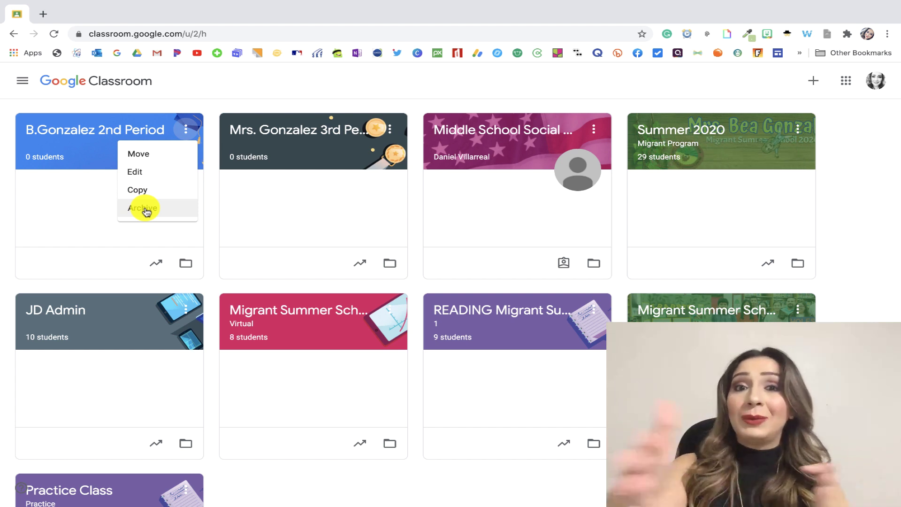
- Open the B.Gonzalez 2nd Period class card to reach its Stream page
{"action": "left_click", "coordinate": [100, 153]}
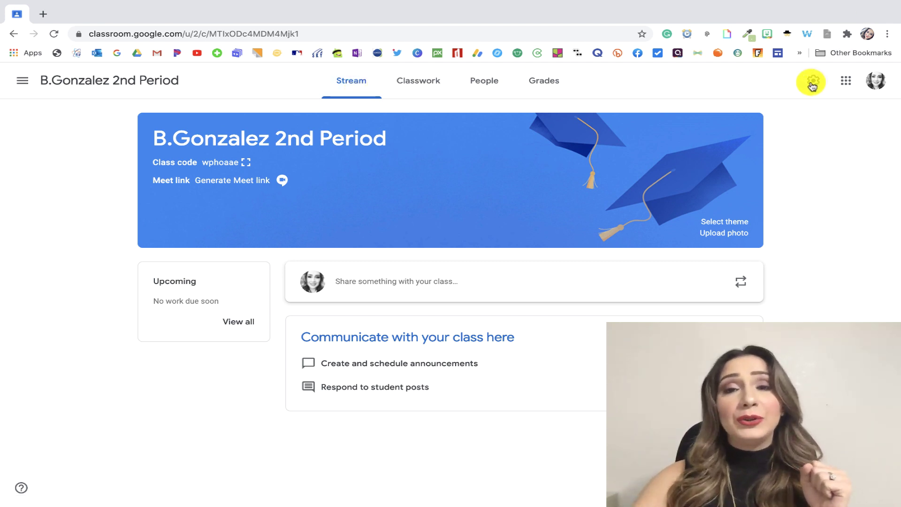
- Visit the Classwork page, then move on to the People page of the 2nd Period class
{"action": "left_click", "coordinate": [418, 81]}
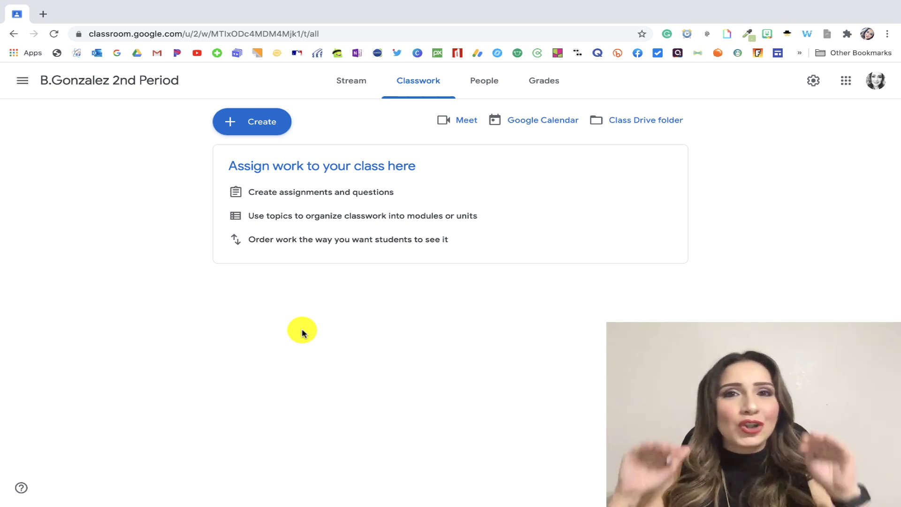
{"action": "left_click", "coordinate": [475, 80]}
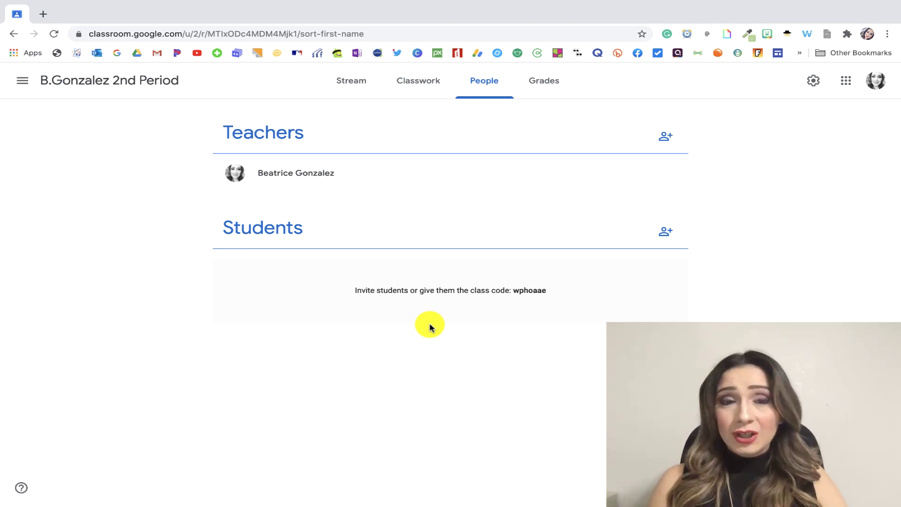
- Bring up the Invite teachers dialog from the Teachers section of People
{"action": "left_click", "coordinate": [666, 139]}
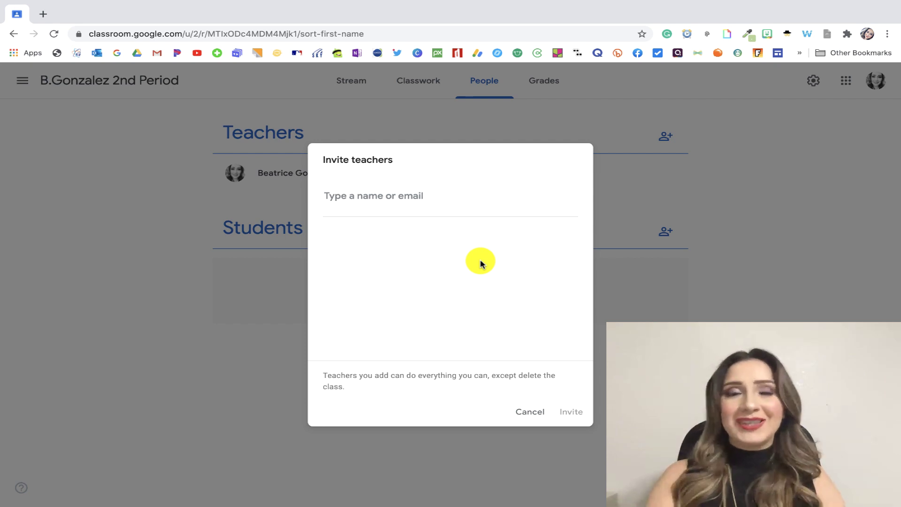
- Cancel the teacher invite, open Invite students, then cancel it too
{"action": "left_click", "coordinate": [526, 410]}
{"action": "left_click", "coordinate": [666, 234]}
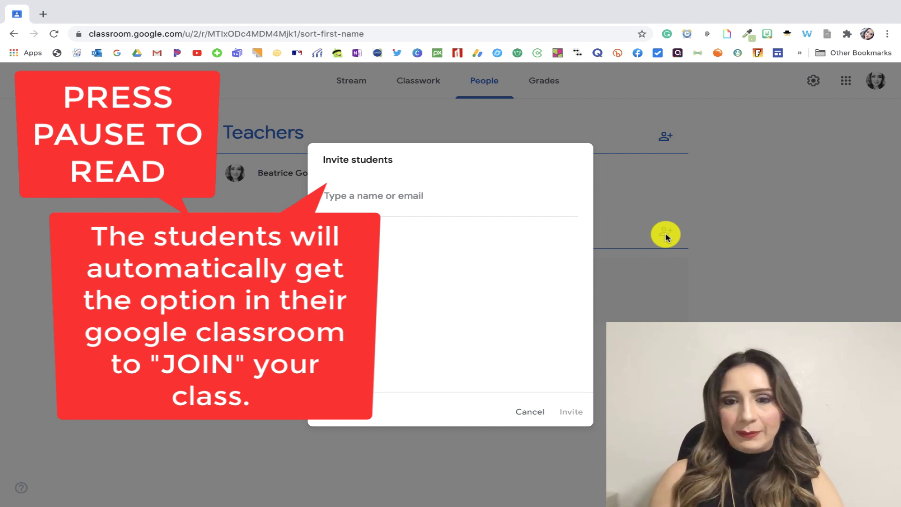
{"action": "left_click", "coordinate": [526, 411]}
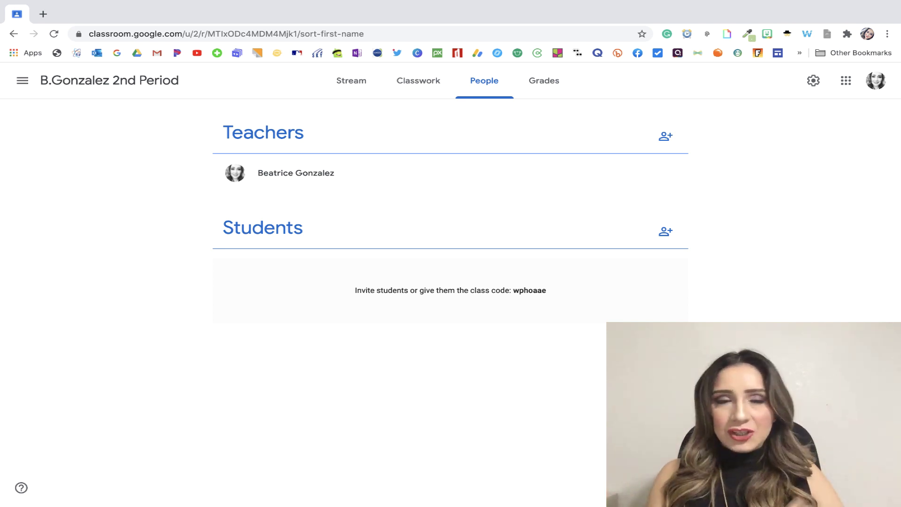
{"action": "left_click", "coordinate": [141, 85]}
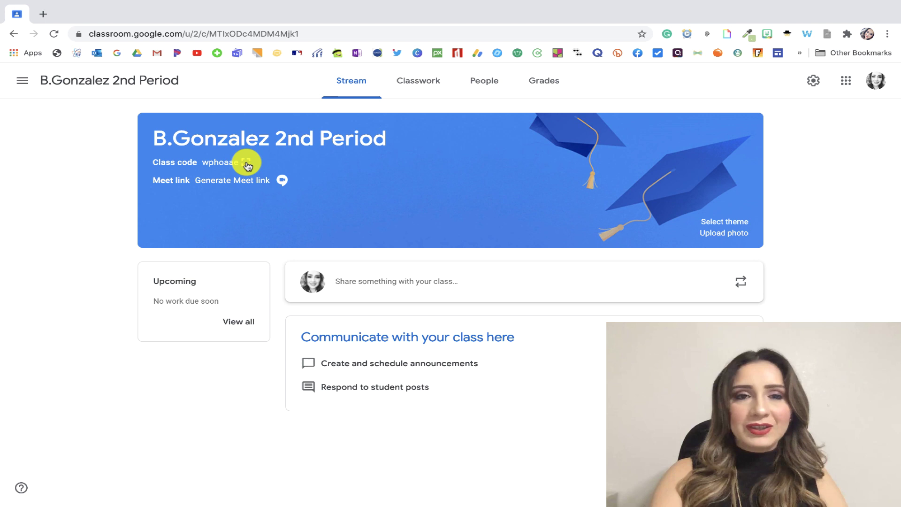
{"action": "left_click", "coordinate": [246, 163]}
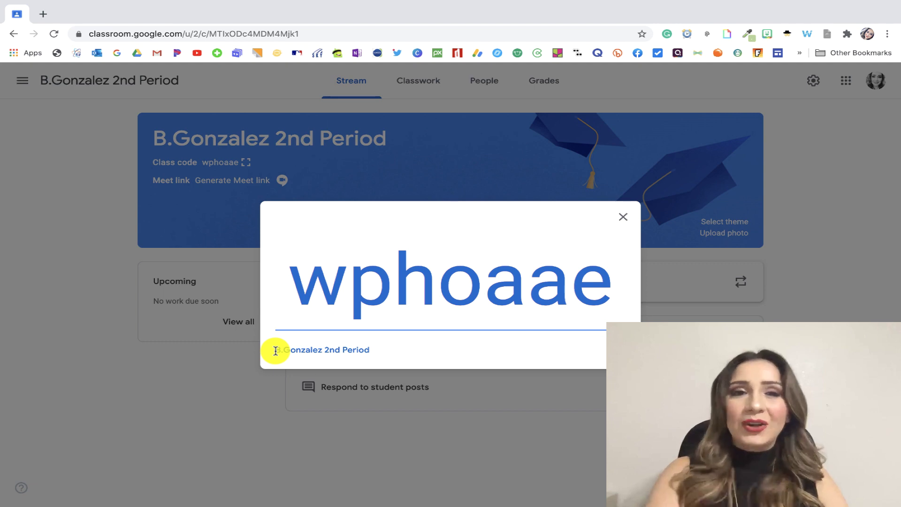
{"action": "left_click", "coordinate": [196, 217]}
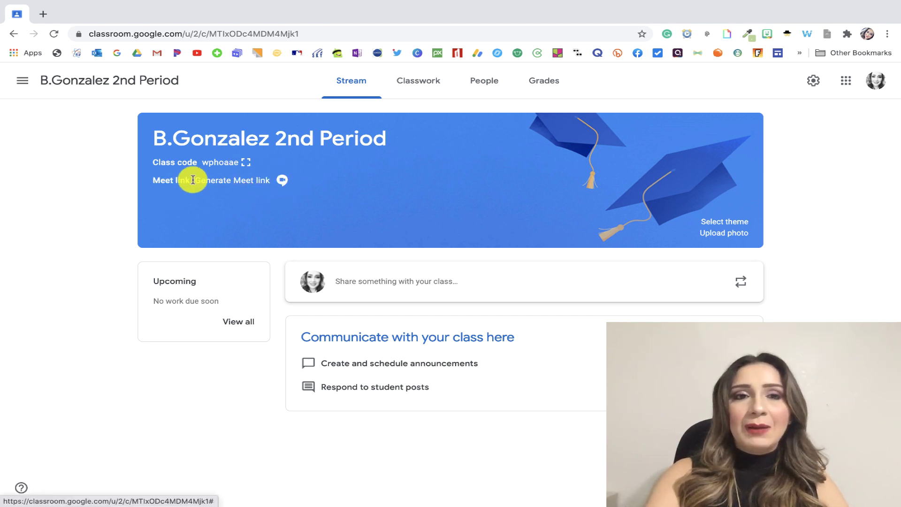
- Generate a Meet link for the class and save it as visible to students
{"action": "left_click", "coordinate": [227, 183]}
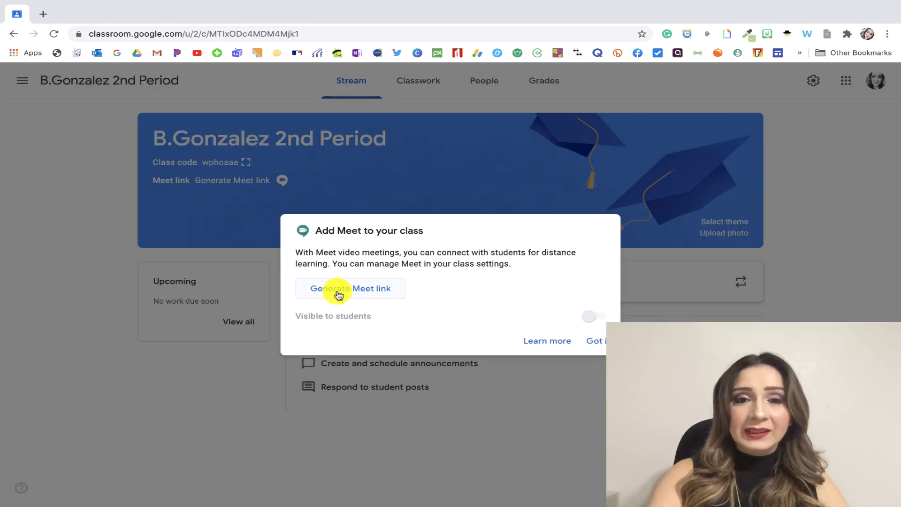
{"action": "left_click", "coordinate": [338, 293]}
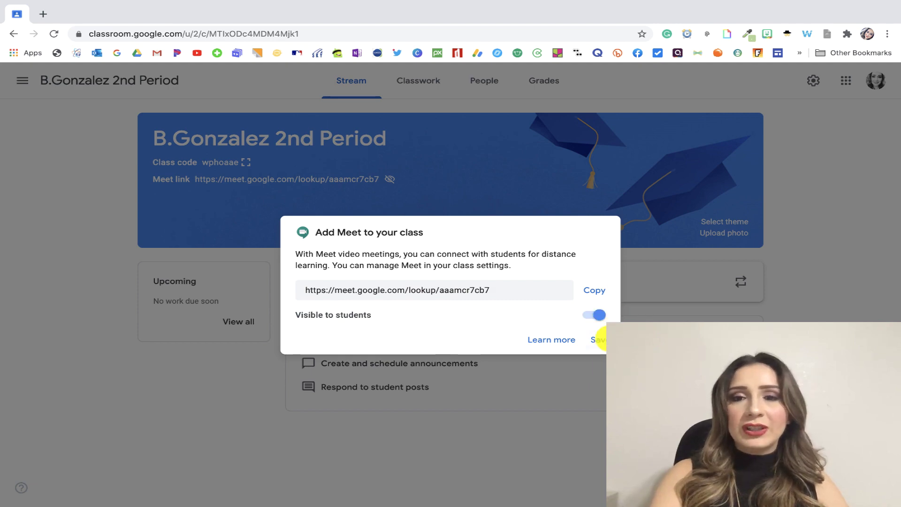
{"action": "left_click", "coordinate": [601, 340]}
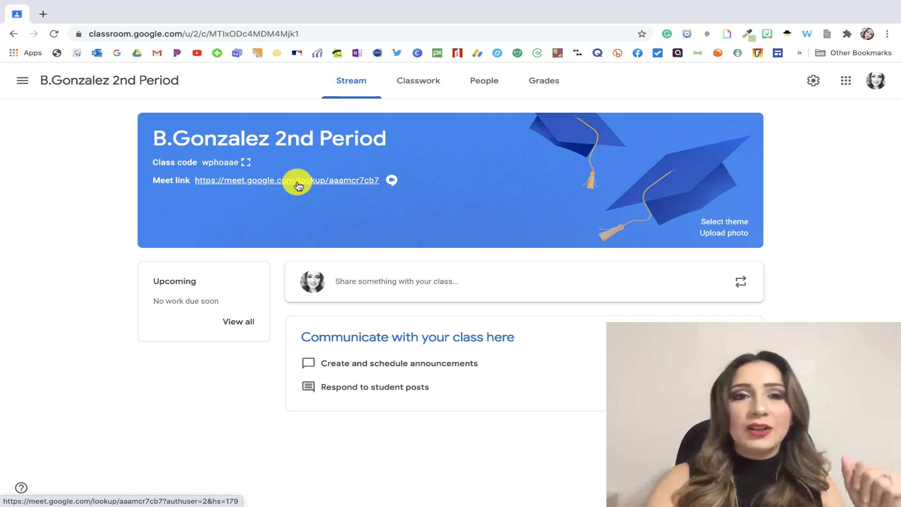
- Open the class Meet link from the banner in a new Google Meet tab
{"action": "left_click", "coordinate": [296, 182]}
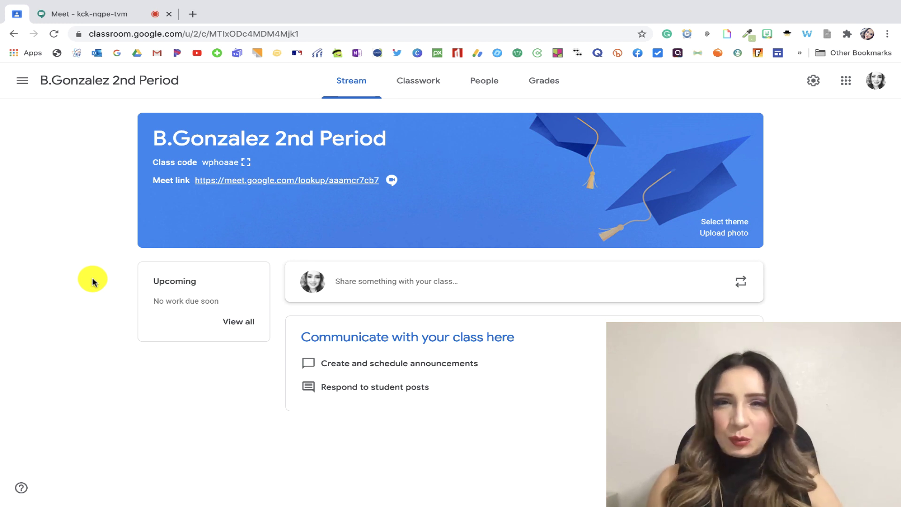
- Check the class's Grades page
{"action": "left_click", "coordinate": [545, 84]}
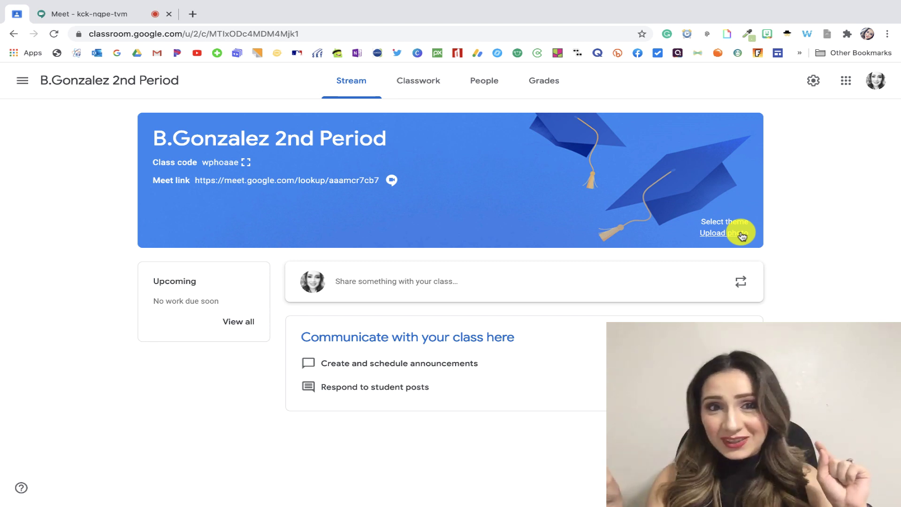
- Go to the Classes overview and scroll through the class cards
{"action": "left_click", "coordinate": [23, 78]}
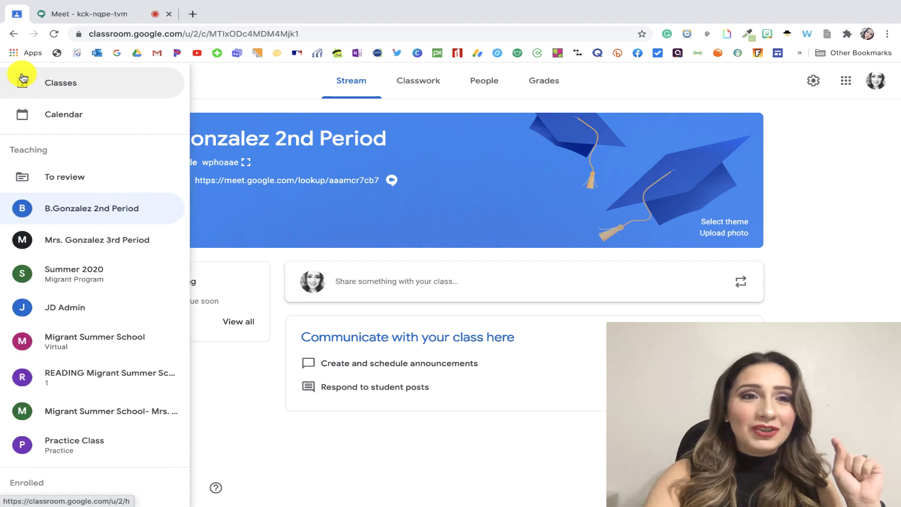
{"action": "left_click", "coordinate": [40, 84]}
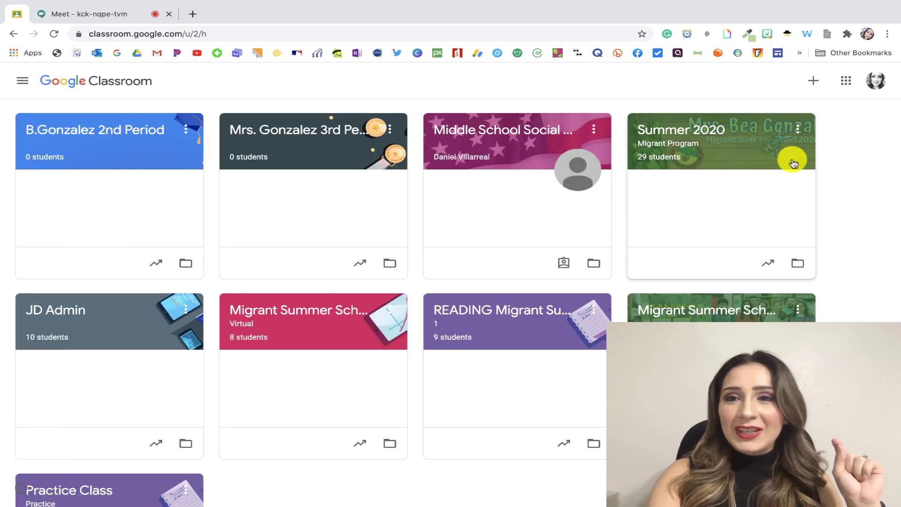
{"action": "scroll", "coordinate": [785, 139], "scroll_direction": "up", "scroll_amount": 5}
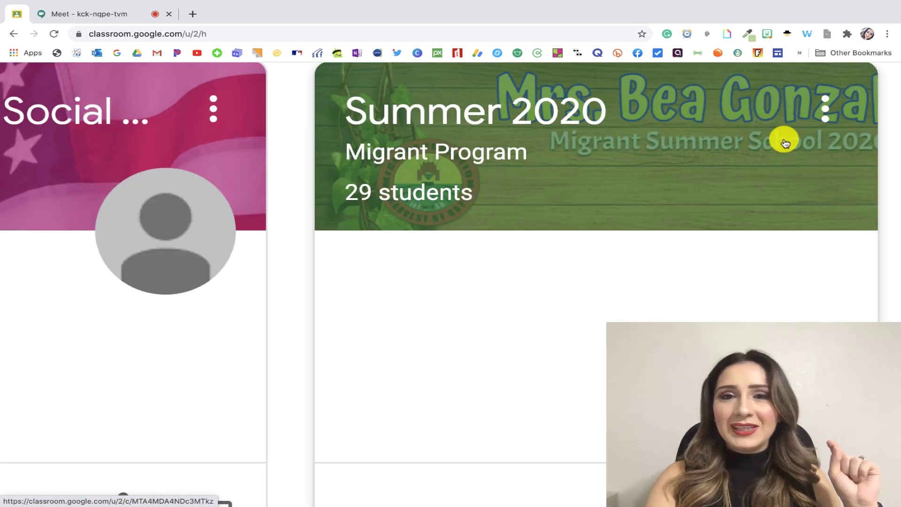
{"action": "scroll", "coordinate": [784, 139], "scroll_direction": "right", "scroll_amount": 4}
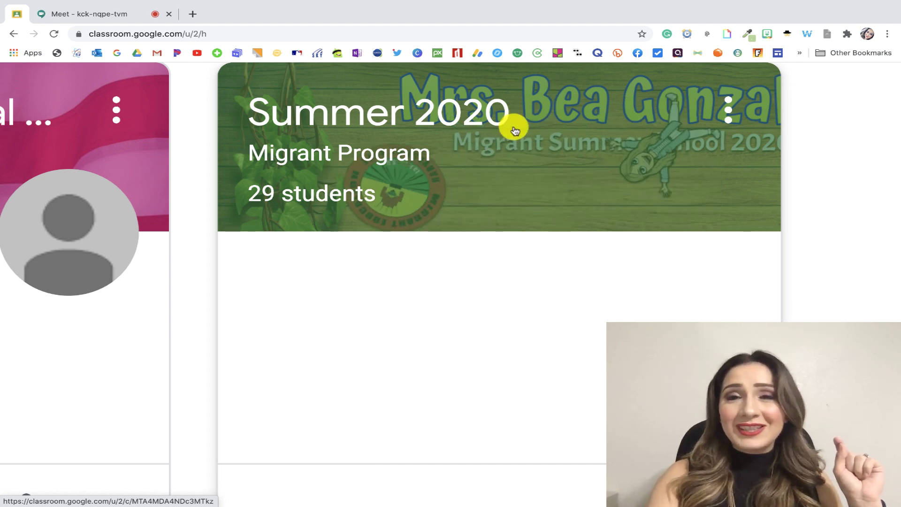
{"action": "scroll", "coordinate": [513, 127], "scroll_direction": "down", "scroll_amount": 5}
{"action": "scroll", "coordinate": [515, 130], "scroll_direction": "down", "scroll_amount": 2}
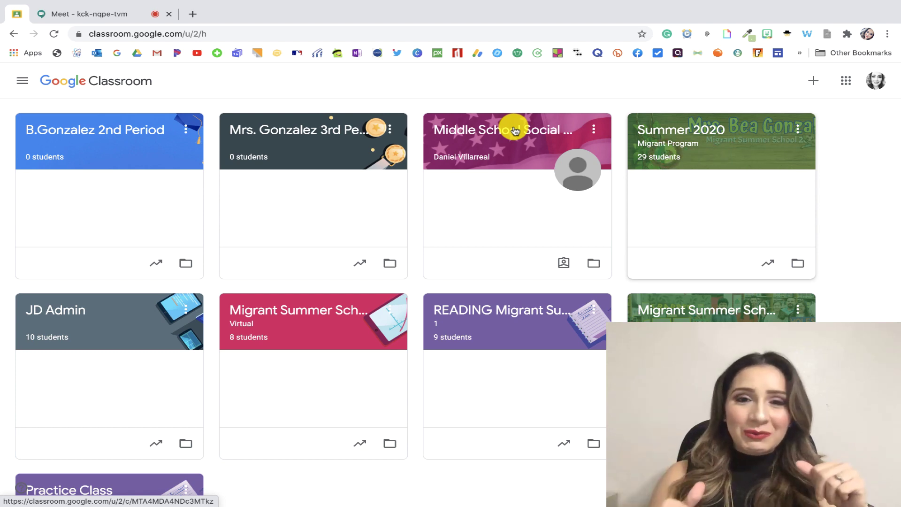
{"action": "scroll", "coordinate": [515, 131], "scroll_direction": "down", "scroll_amount": 2}
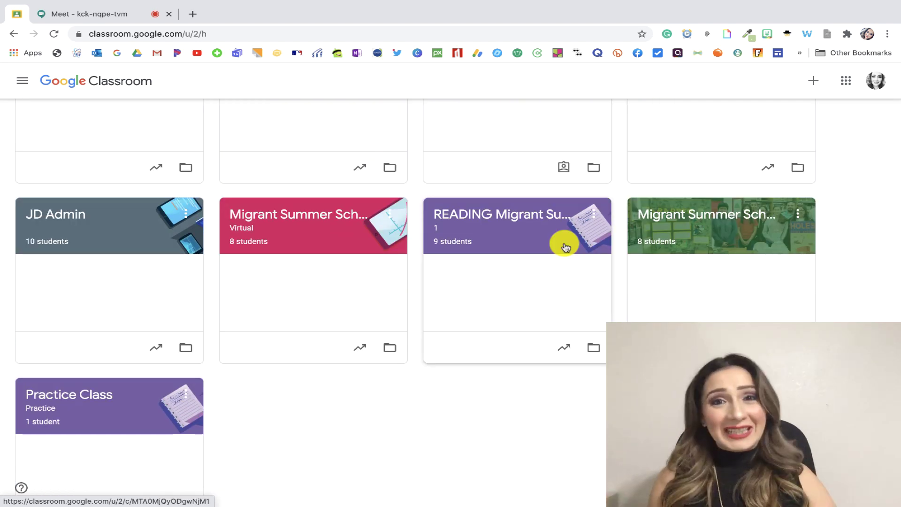